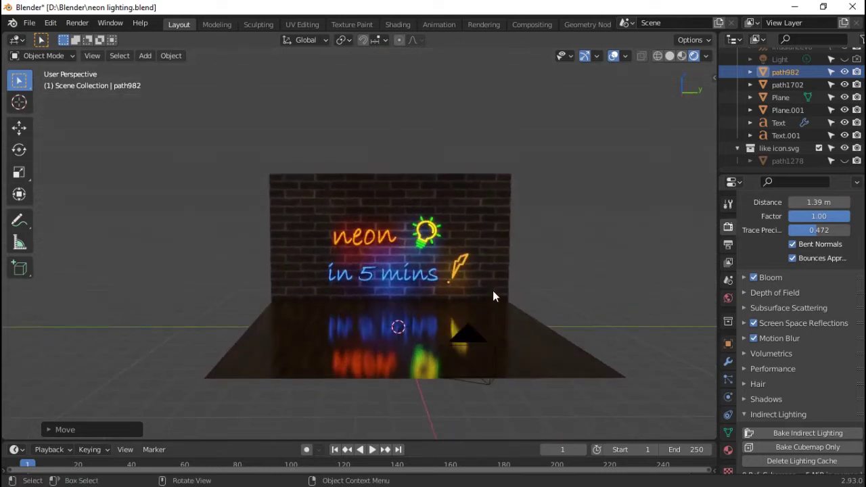
Step: Orbit the finished neon demo and preview it through the camera view
middle_click_drag(481, 291, 449, 349)
scroll(450, 349, "up", 1)
key("ctrl+alt+KP_0")
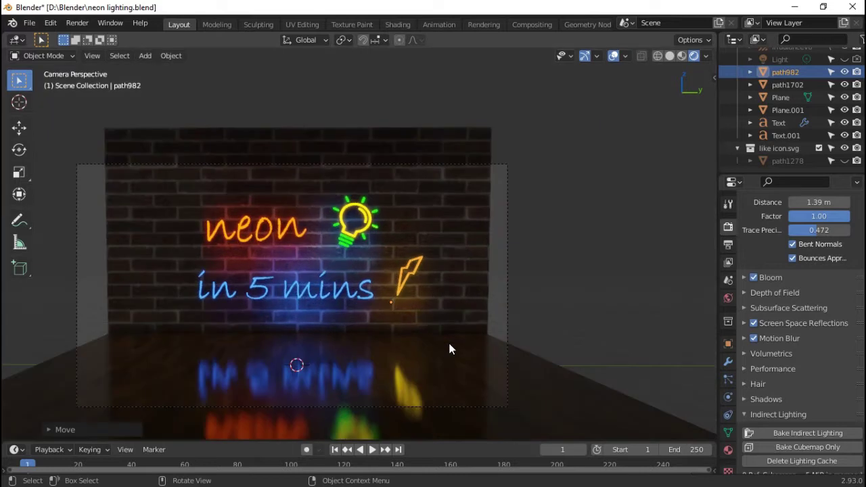
mouse_move(446, 349)
middle_mouse_down()
mouse_move(537, 305)
mouse_move(535, 319)
mouse_move(518, 307)
middle_mouse_up()
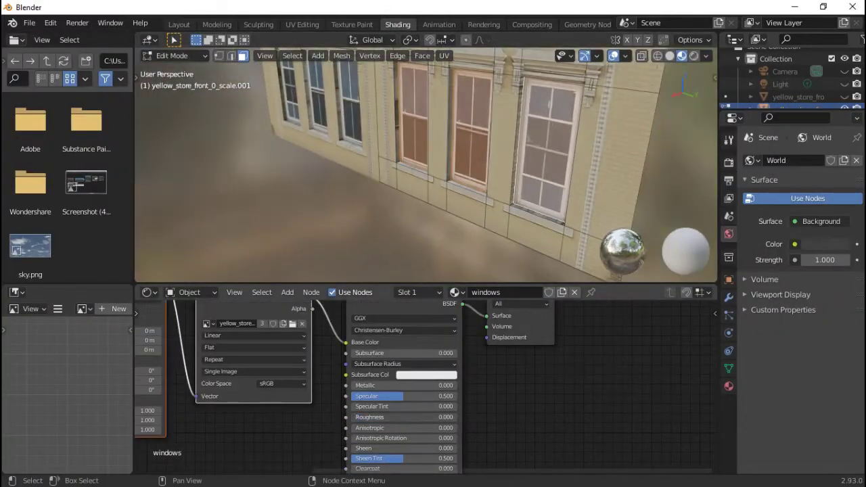
Step: Check the storefront's building and windows materials, then hide the lower storefront object in the Outliner
left_click(777, 176)
left_click(775, 163)
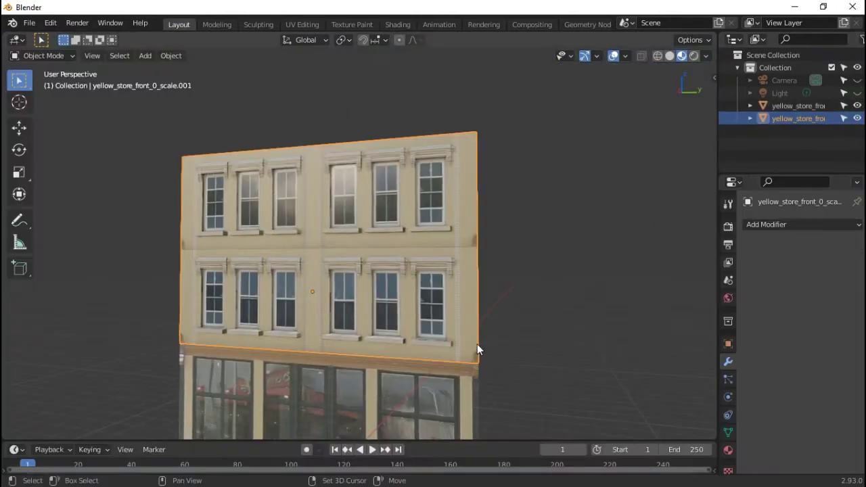
mouse_move(476, 343)
middle_mouse_down()
mouse_move(497, 226)
mouse_move(491, 182)
middle_mouse_up()
left_click(857, 106)
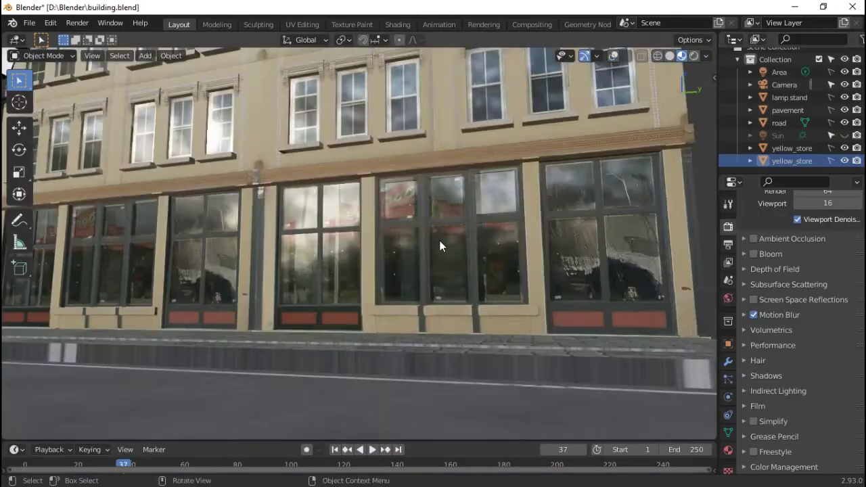
mouse_move(439, 240)
middle_mouse_down()
mouse_move(422, 258)
mouse_move(434, 273)
mouse_move(462, 277)
mouse_move(447, 263)
mouse_move(379, 309)
mouse_move(397, 301)
mouse_move(400, 286)
mouse_move(385, 261)
mouse_move(359, 273)
mouse_move(377, 157)
middle_mouse_up()
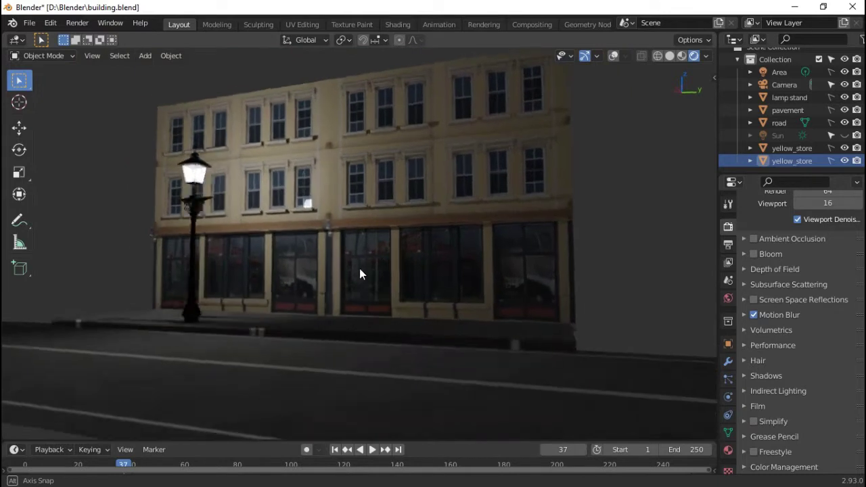
Step: Add a text object, rotate it 90° about Y and move it onto the storefront window
scroll(377, 157, "up", 5)
key("shift+a")
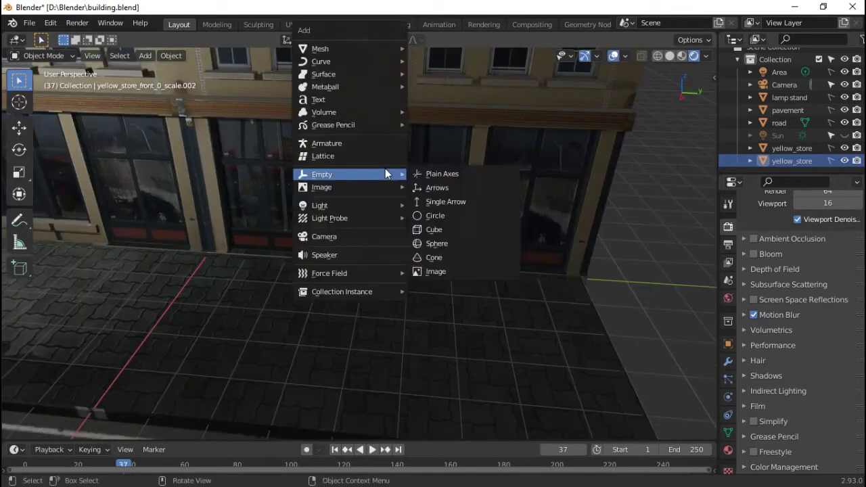
left_click(341, 104)
type("ry")
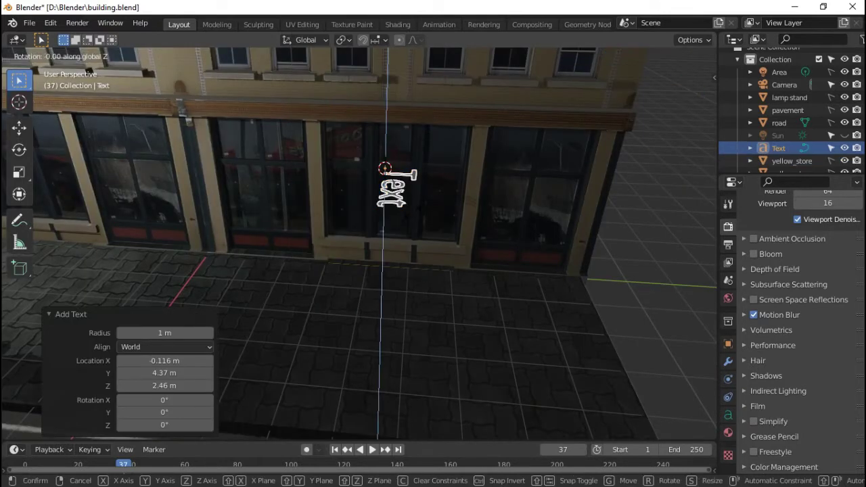
type("90")
key("Return")
mouse_move(441, 223)
middle_mouse_down()
mouse_move(444, 254)
mouse_move(436, 249)
middle_mouse_up()
key("g")
key("y")
left_click(416, 245)
Step: Change the placeholder text to read 'coffee'
key("Tab")
key("BackSpace")
key("BackSpace")
key("BackSpace")
type("Co")
key("Tab")
scroll(422, 240, "up", 2)
mouse_move(432, 251)
middle_mouse_down()
mouse_move(354, 269)
mouse_move(402, 265)
mouse_move(511, 291)
middle_mouse_up()
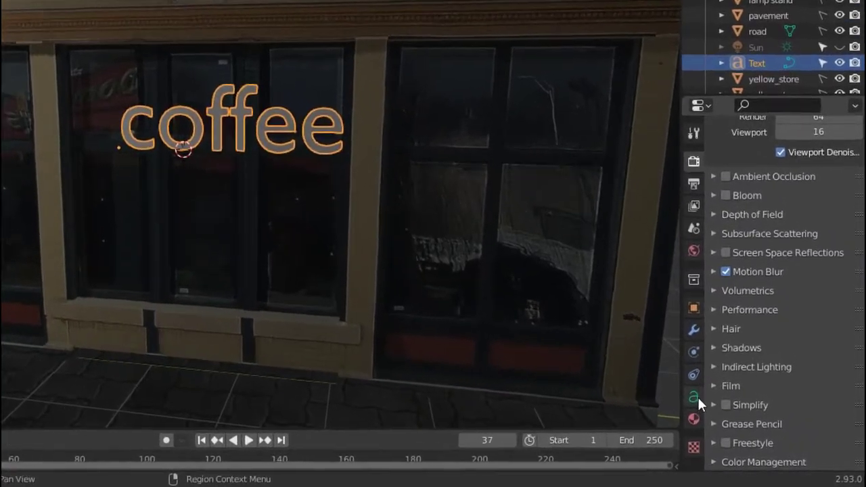
Step: Set the text's font to NeonTubes2.otf
left_click(695, 398)
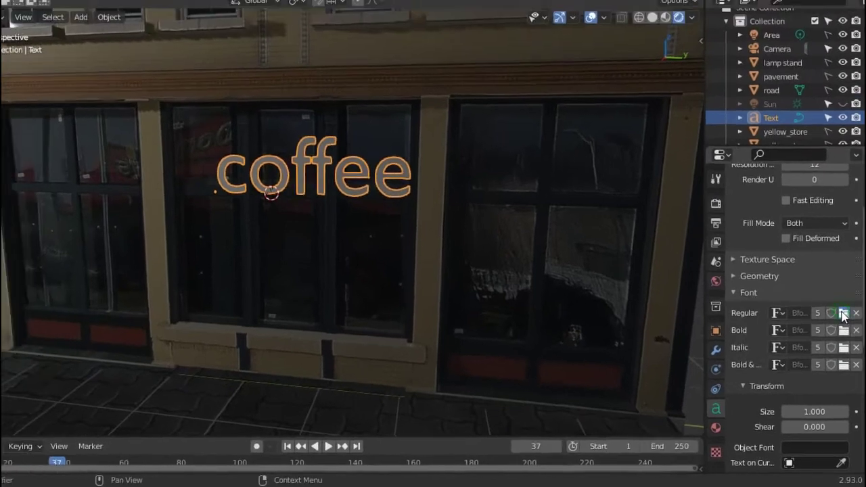
left_click(844, 327)
left_click(589, 82)
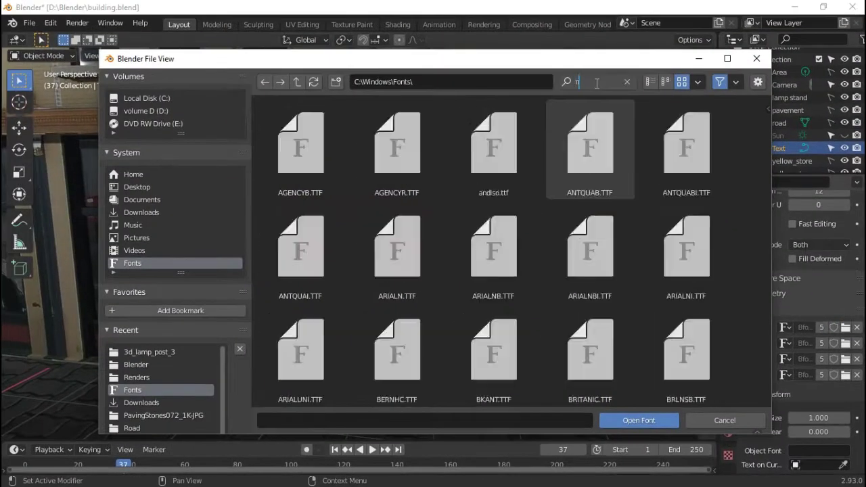
type("neon")
double_click(317, 148)
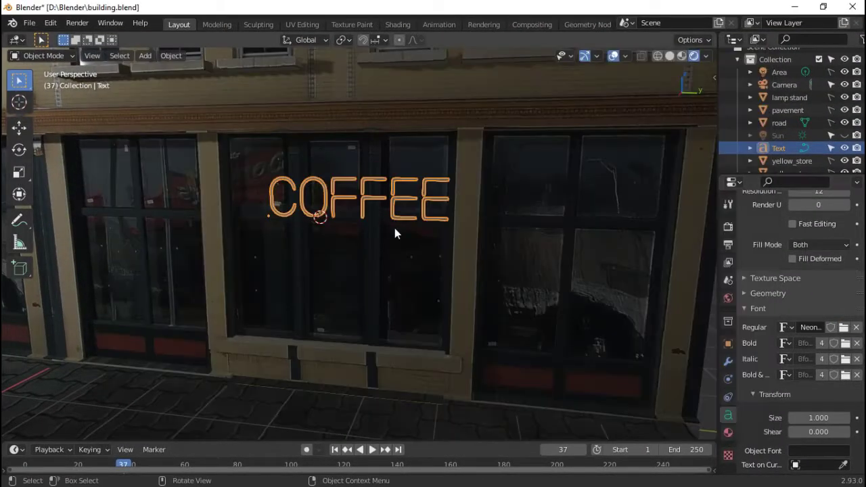
mouse_move(395, 231)
middle_mouse_down()
mouse_move(412, 240)
mouse_move(468, 227)
middle_mouse_up()
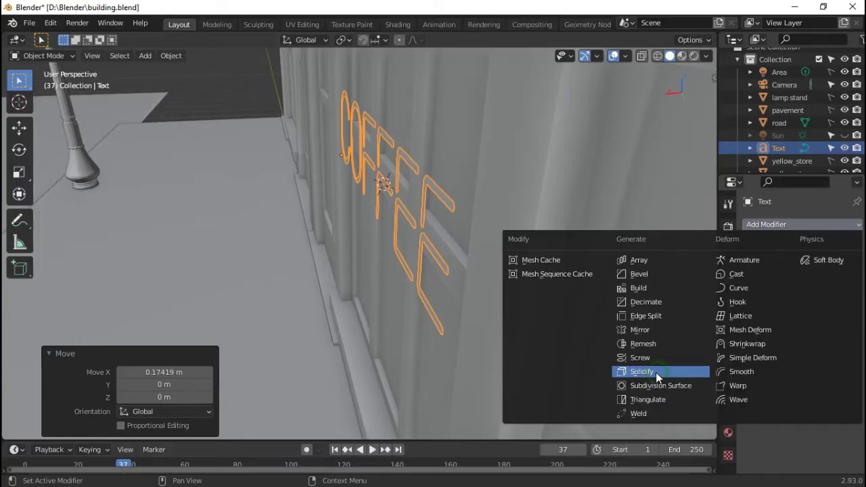
Step: Add a Solidify modifier to the letters and create a material named 'Neon Light'
left_click(656, 374)
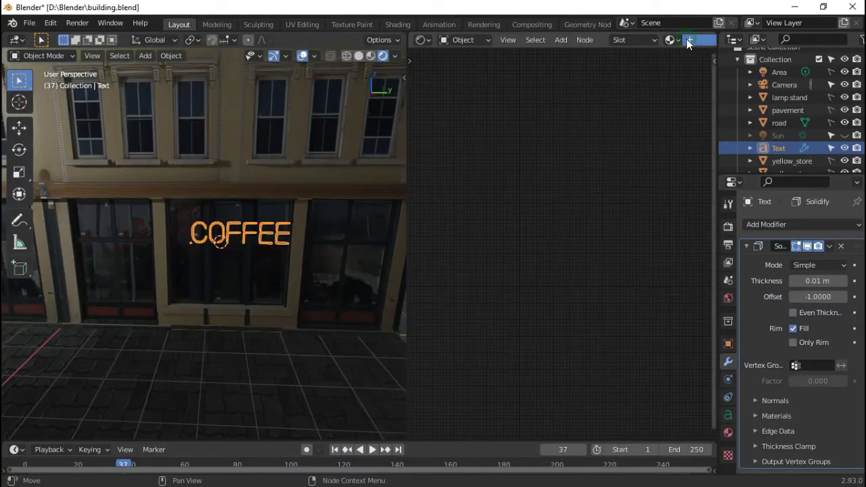
type("Neon Light")
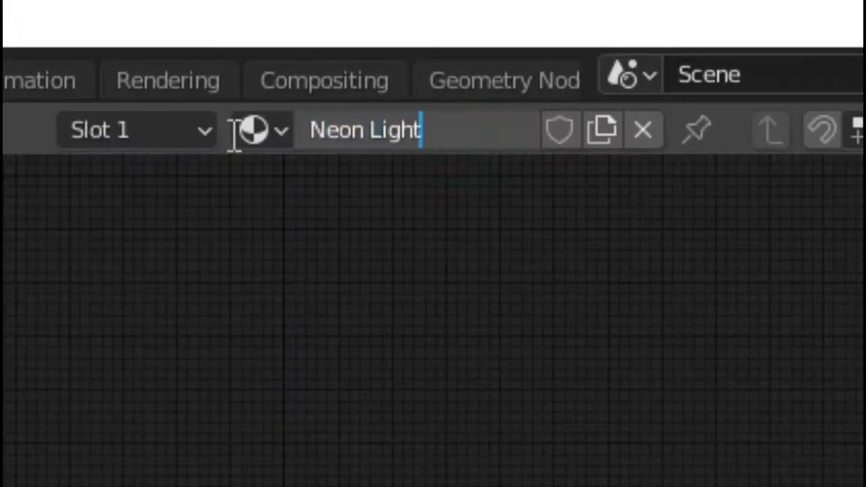
key("Return")
Step: Make Neon Light an orange Emission shader with strength 15
key("shift+s")
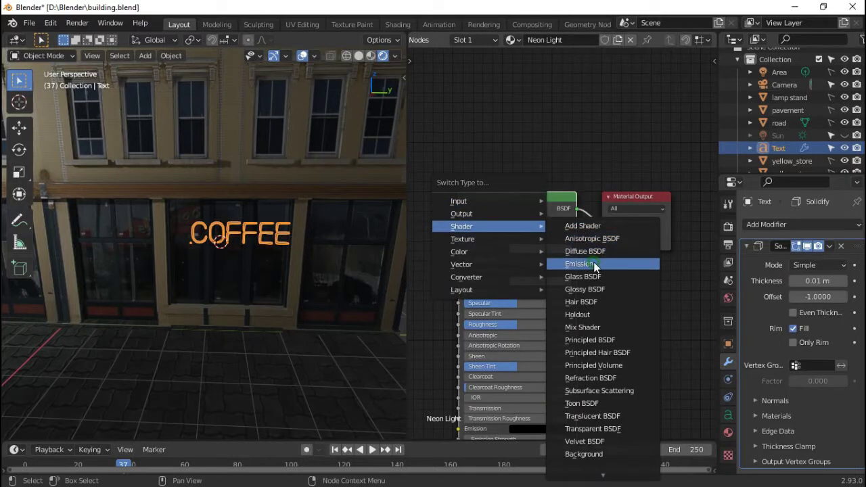
left_click(595, 264)
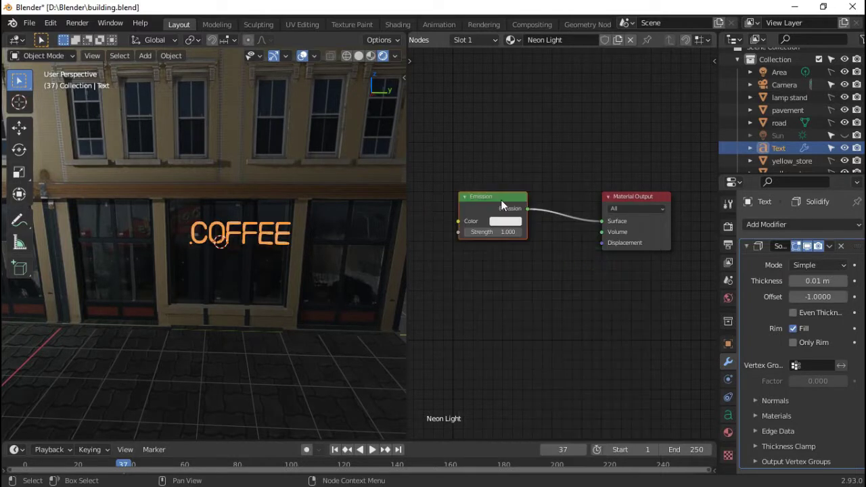
left_click(514, 219)
left_click(422, 18)
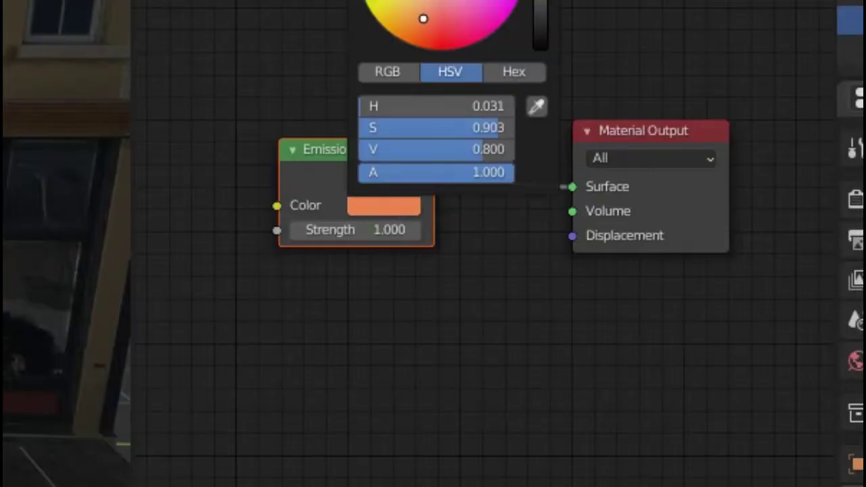
left_click_drag(422, 18, 423, 47)
left_click(354, 230)
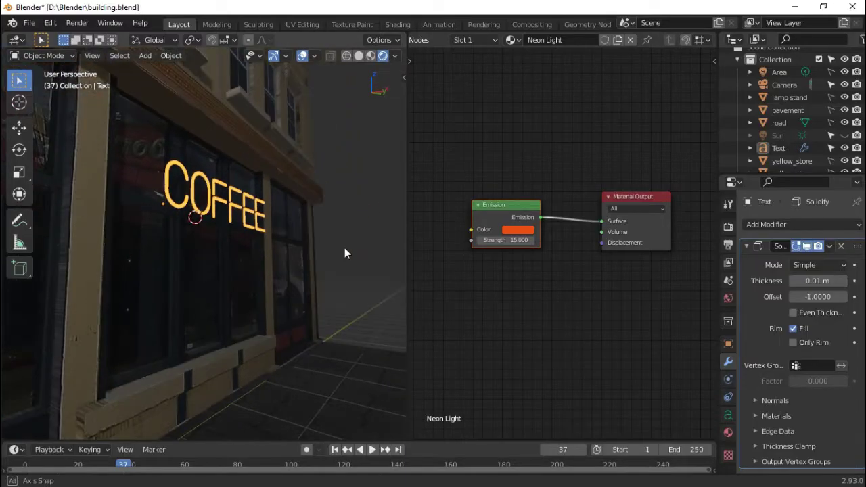
mouse_move(345, 251)
middle_mouse_down()
mouse_move(261, 268)
mouse_move(293, 261)
mouse_move(270, 294)
mouse_move(290, 284)
middle_mouse_up()
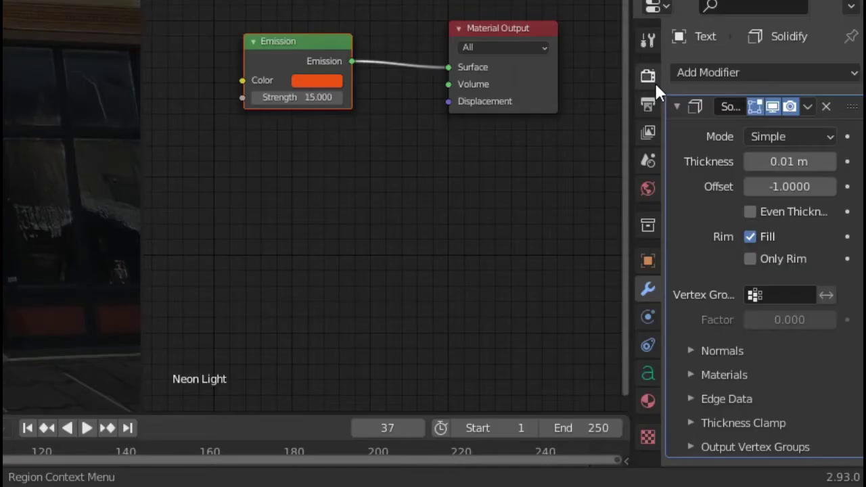
Step: Turn on Bloom in the render settings and orbit around to inspect the glowing COFFEE sign
left_click(732, 231)
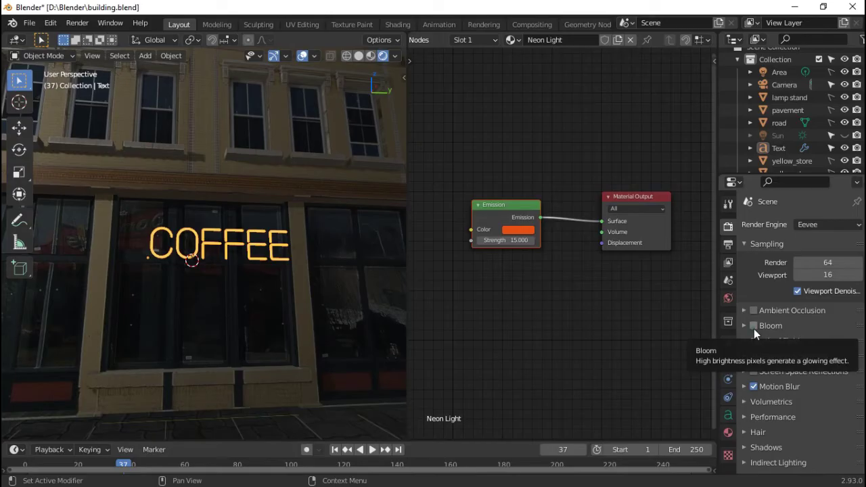
left_click(753, 326)
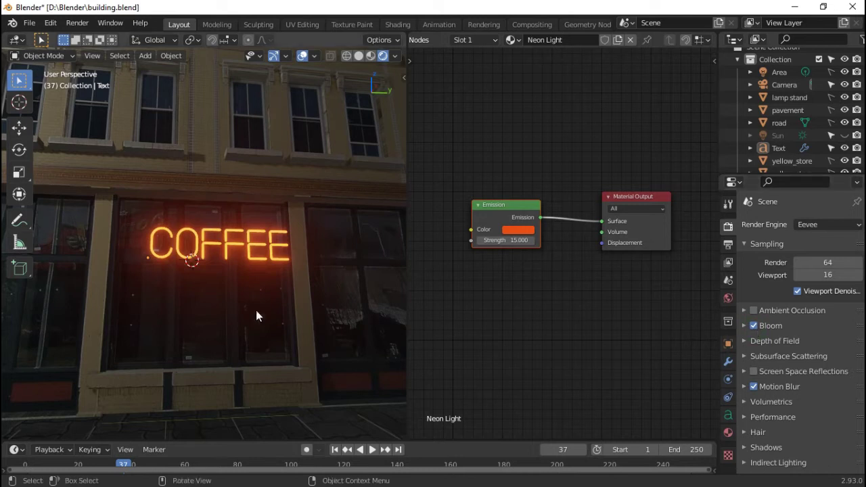
middle_click_drag(219, 305, 212, 298)
scroll(223, 265, "up", 2)
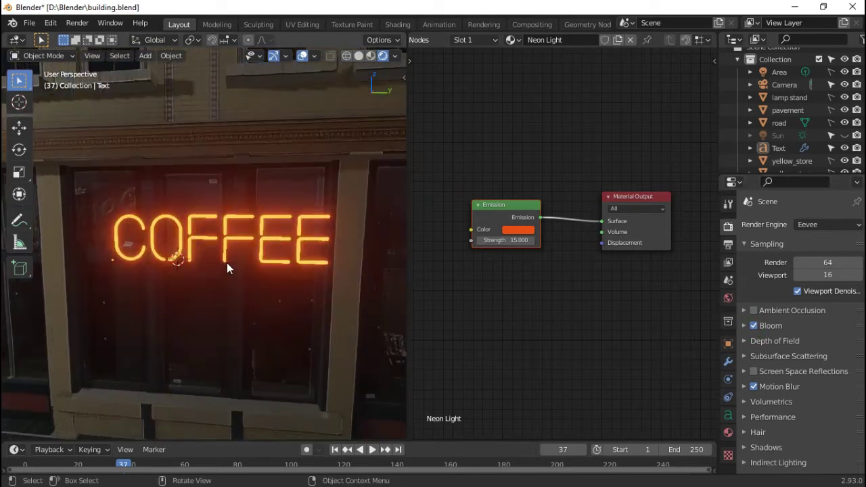
middle_click_drag(341, 232, 345, 253)
scroll(345, 254, "up", 3)
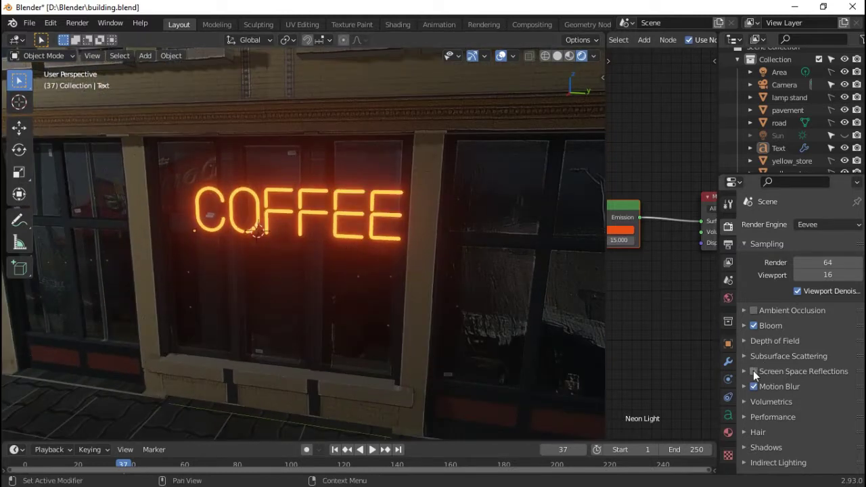
middle_click_drag(406, 280, 381, 196)
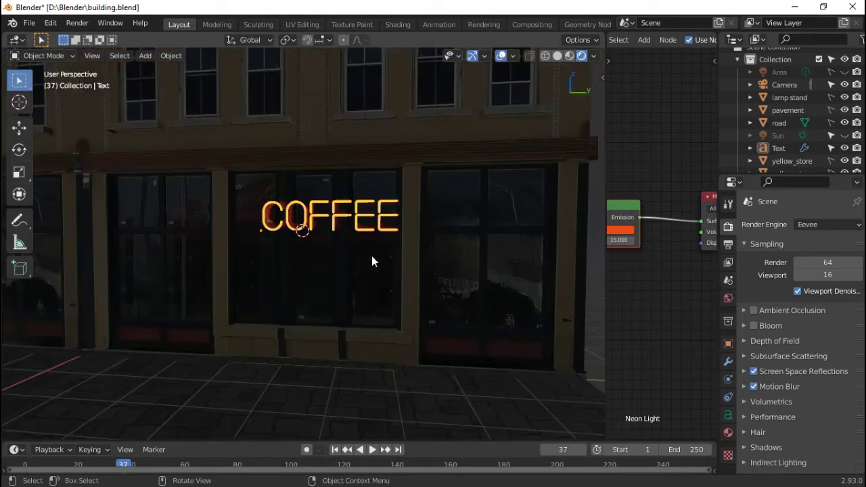
mouse_move(372, 261)
middle_mouse_down()
mouse_move(349, 224)
mouse_move(374, 186)
middle_mouse_up()
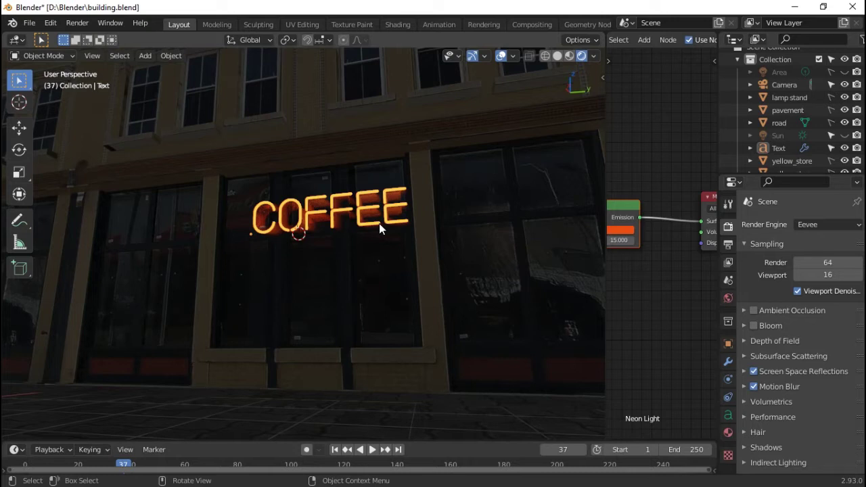
Step: Add an Irradiance Volume light probe scaled up about 3.455 around the storefront
key("shift+a")
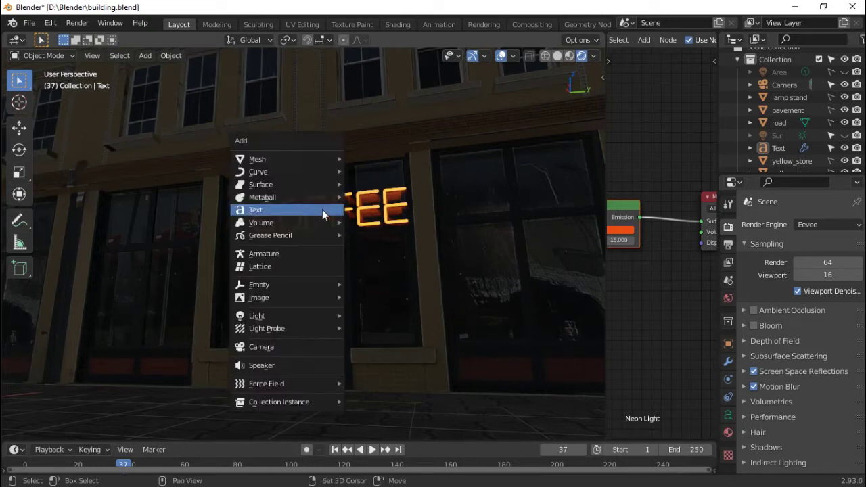
left_click(431, 292)
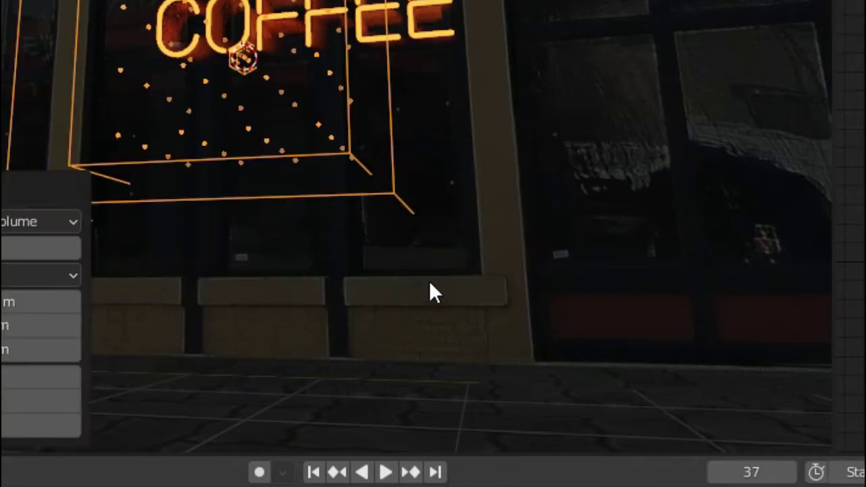
key("s")
left_click(448, 337)
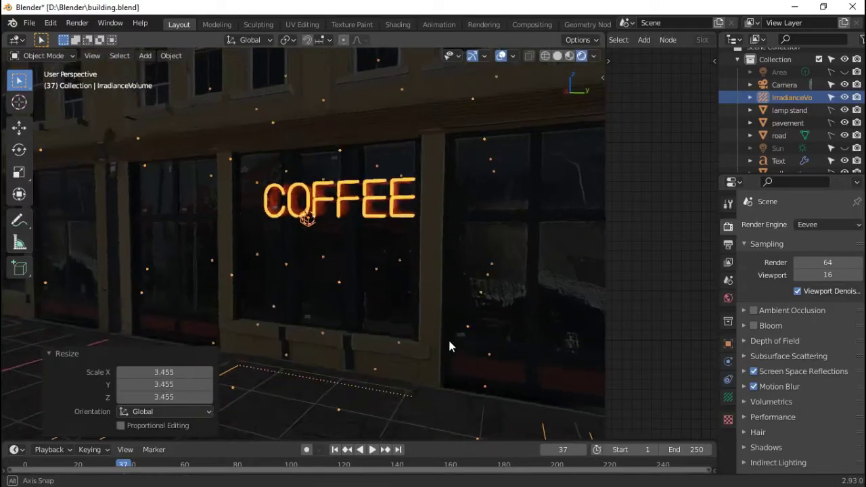
Step: Bake indirect lighting and orbit the building front to view the lit sign
scroll(448, 338, "down", 5)
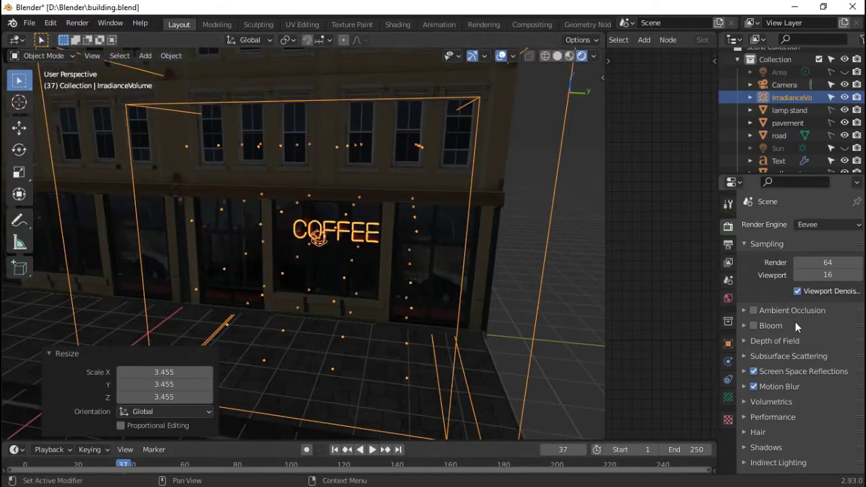
scroll(783, 400, "down", 3)
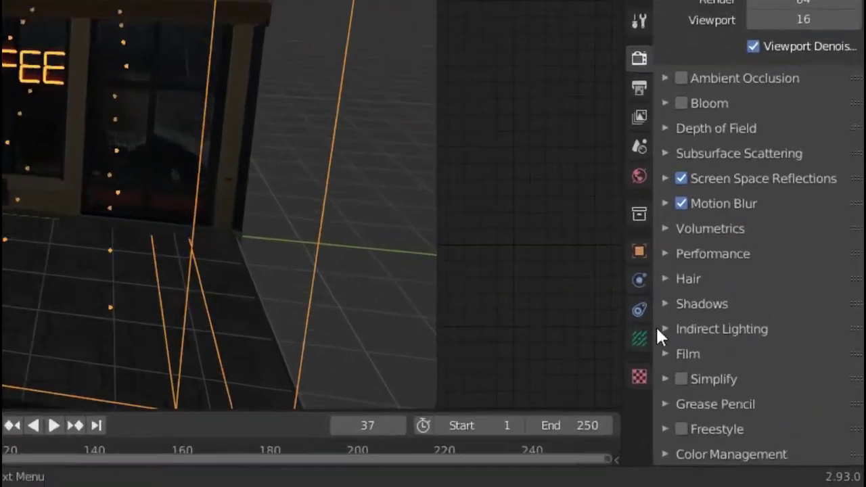
left_click(744, 391)
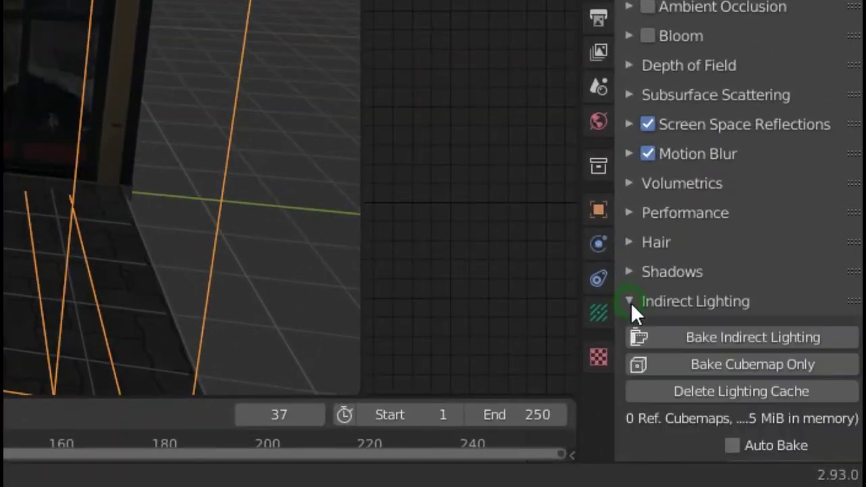
left_click(711, 342)
middle_click_drag(351, 77, 303, 259)
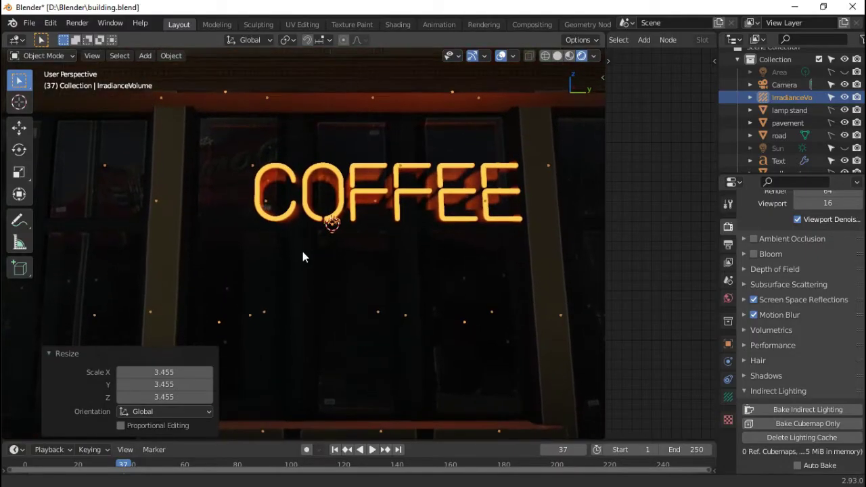
middle_click_drag(379, 301, 365, 228)
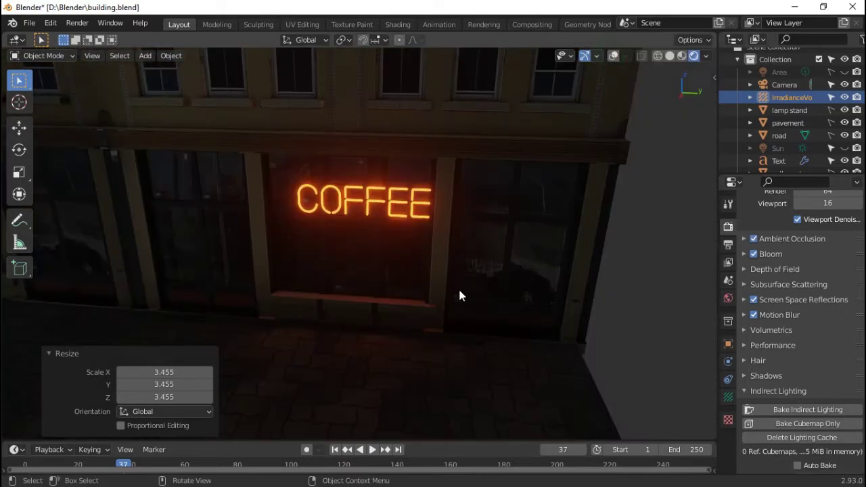
mouse_move(457, 297)
middle_mouse_down()
mouse_move(439, 315)
mouse_move(402, 303)
mouse_move(505, 300)
mouse_move(534, 274)
mouse_move(465, 269)
mouse_move(464, 238)
mouse_move(464, 270)
middle_mouse_up()
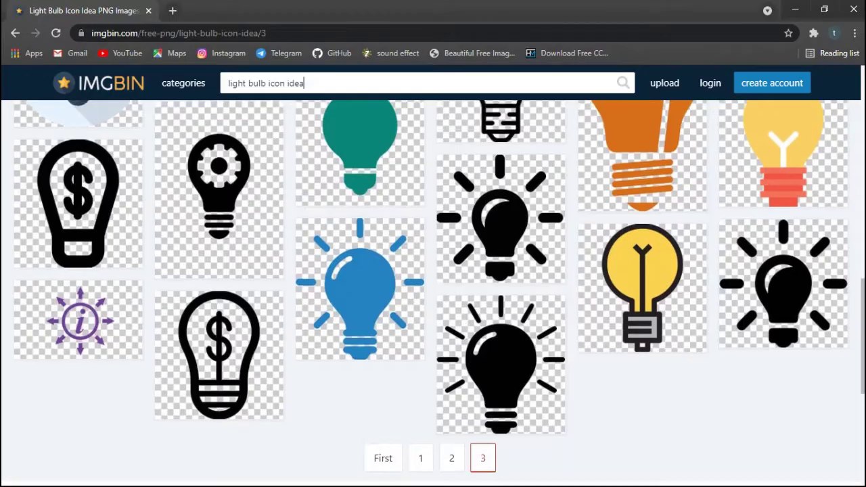
Step: Zoom in on the light bulb drawing and start Save As 'light bulb', showing SVG file types
scroll(433, 291, "up", 1)
scroll(433, 290, "up", 2)
scroll(432, 291, "up", 2)
scroll(433, 291, "up", 1)
scroll(432, 291, "up", 2)
scroll(433, 291, "up", 1)
scroll(433, 290, "up", 1)
scroll(432, 291, "up", 3)
scroll(433, 291, "up", 2)
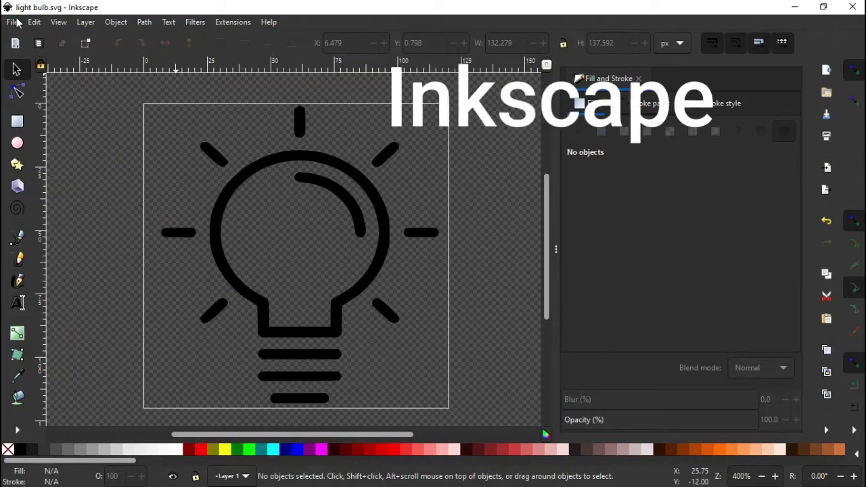
left_click(12, 21)
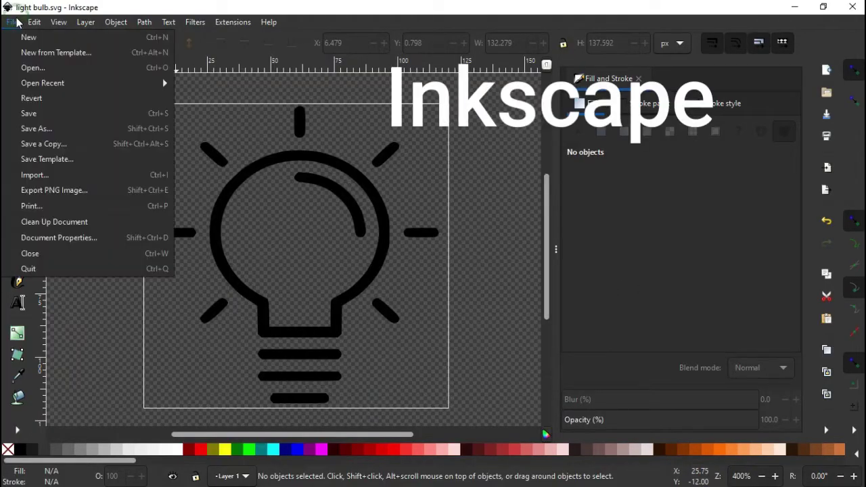
left_click(43, 129)
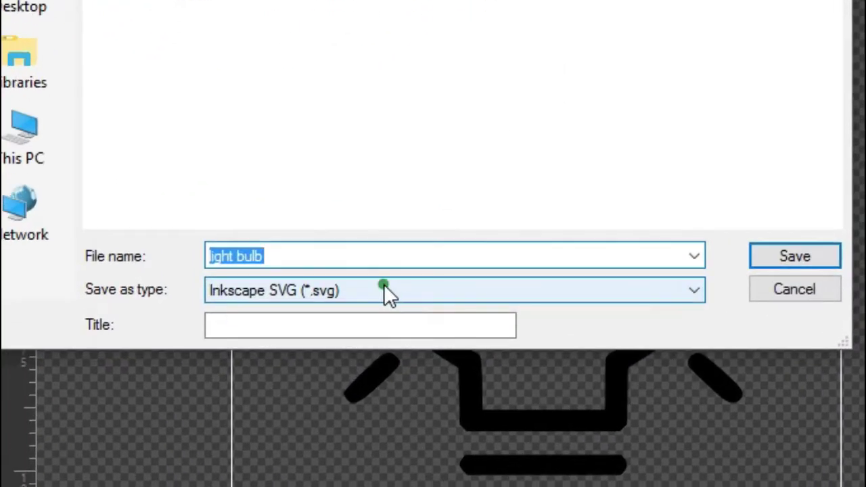
left_click(220, 263)
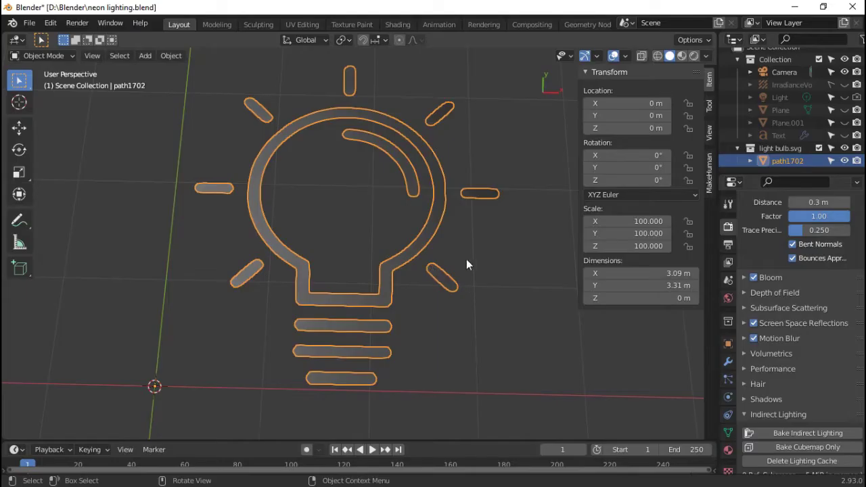
Step: Draw a wavy steam stroke above the cup and refine its nodes
mouse_move(466, 259)
middle_mouse_down()
mouse_move(454, 195)
mouse_move(459, 227)
mouse_move(391, 297)
middle_mouse_up()
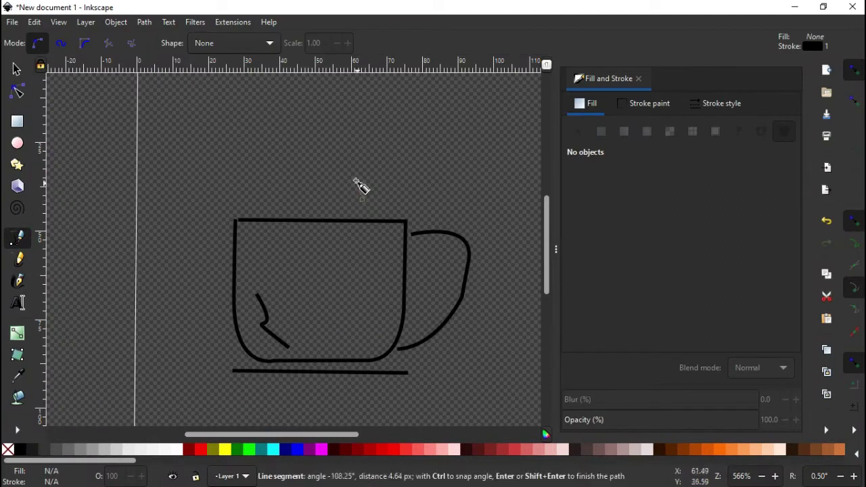
left_click_drag(349, 91, 352, 93)
key("Return")
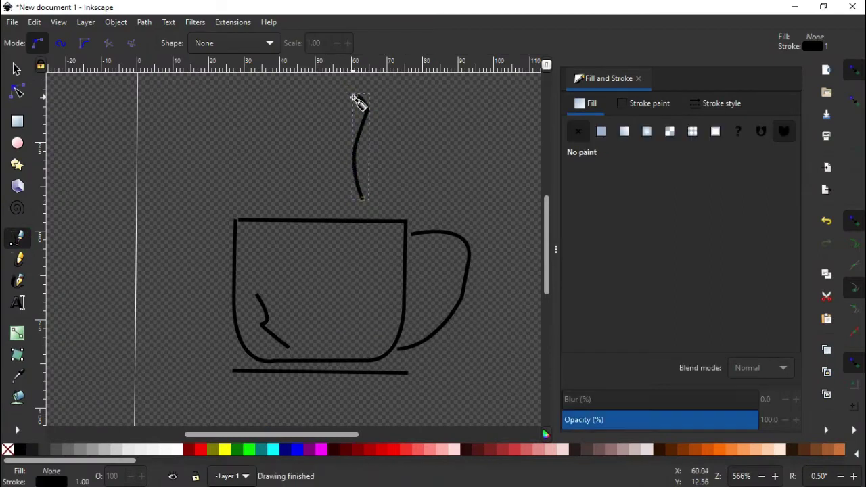
left_click(17, 91)
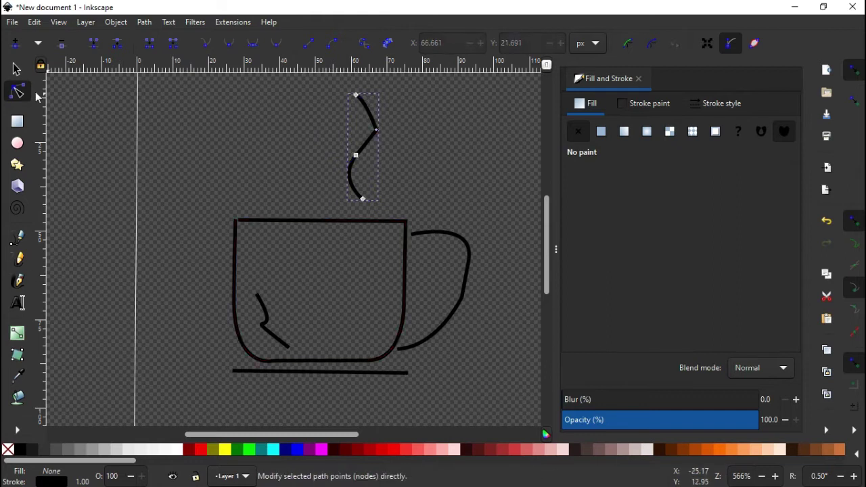
left_click(17, 68)
Step: Duplicate the steam stroke and place the copy to the left of the original
left_click(156, 105)
left_click(342, 158)
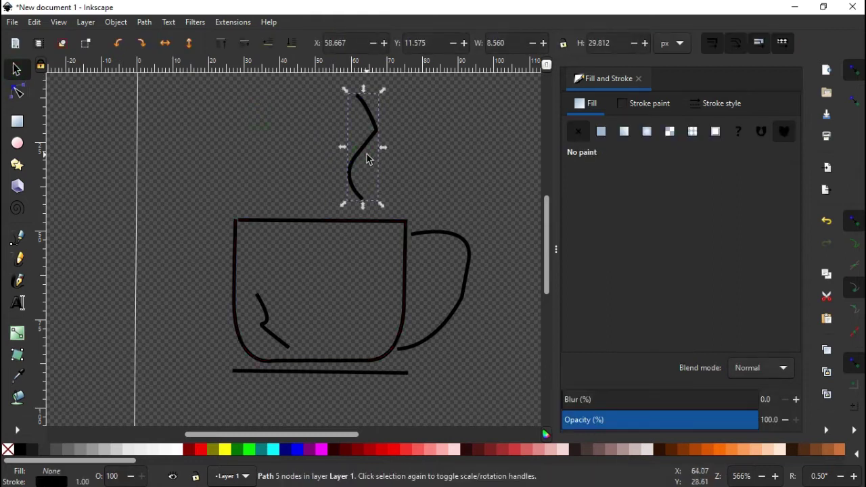
key("ctrl+d")
left_click_drag(352, 162, 311, 168)
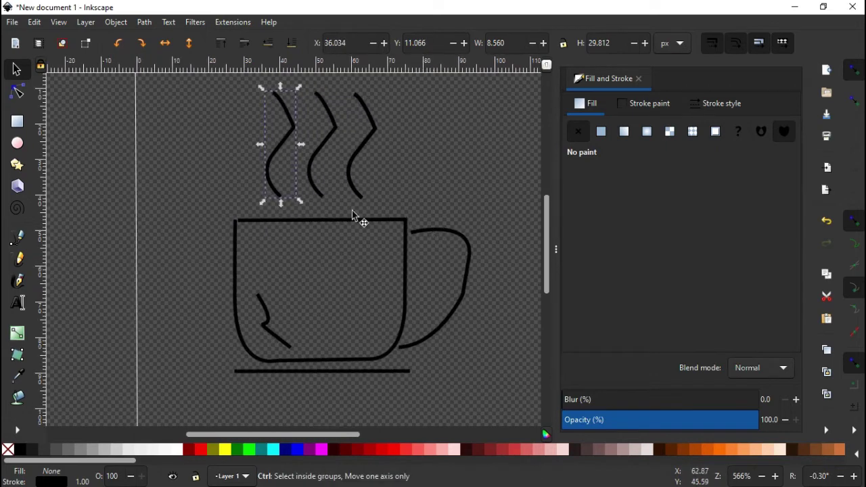
Step: Save the cup drawing as coffee.svg, import it into Blender, and set its scale to 100
left_click(12, 23)
left_click(30, 127)
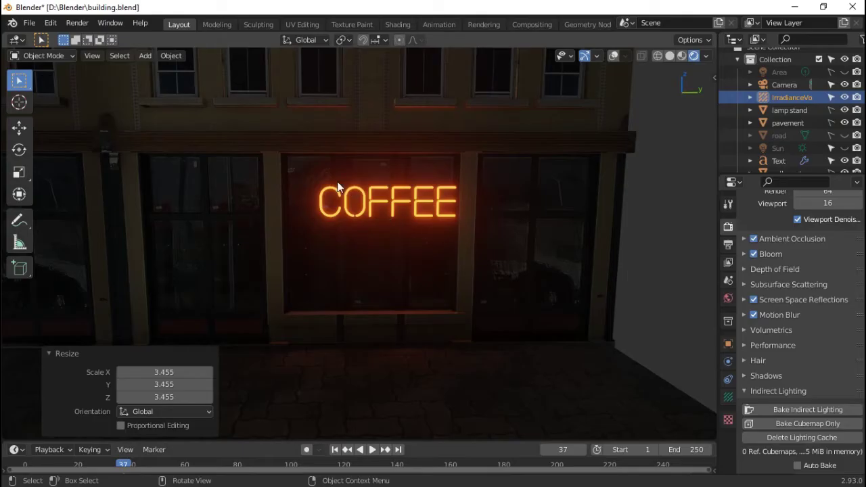
left_click(29, 24)
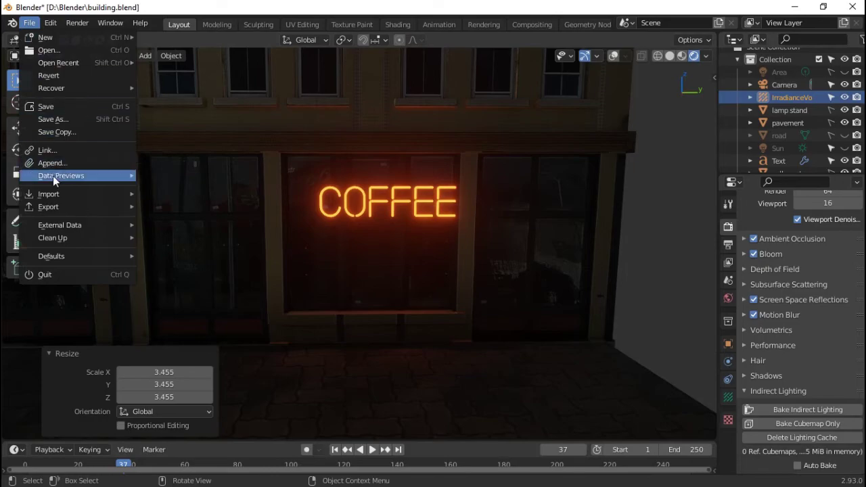
mouse_move(94, 160)
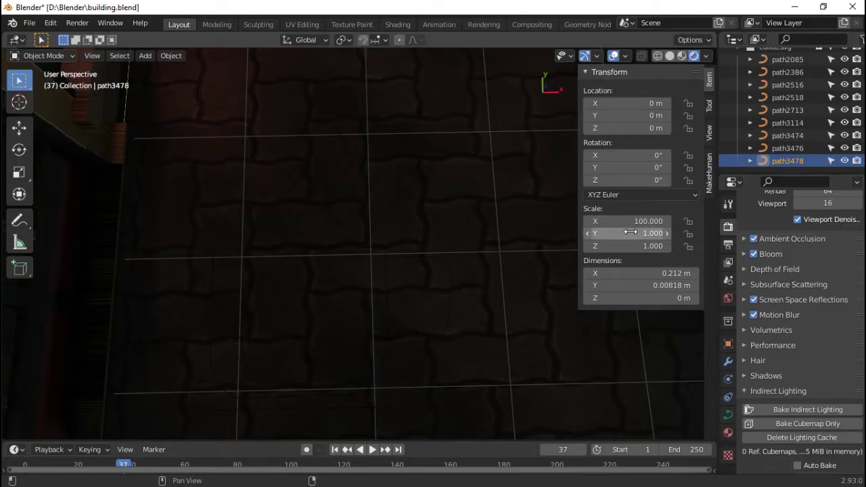
left_click(629, 232)
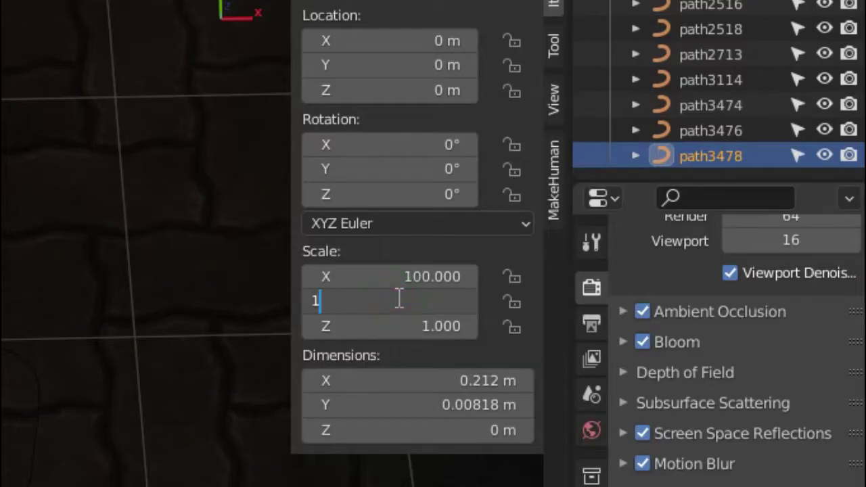
type("00.000")
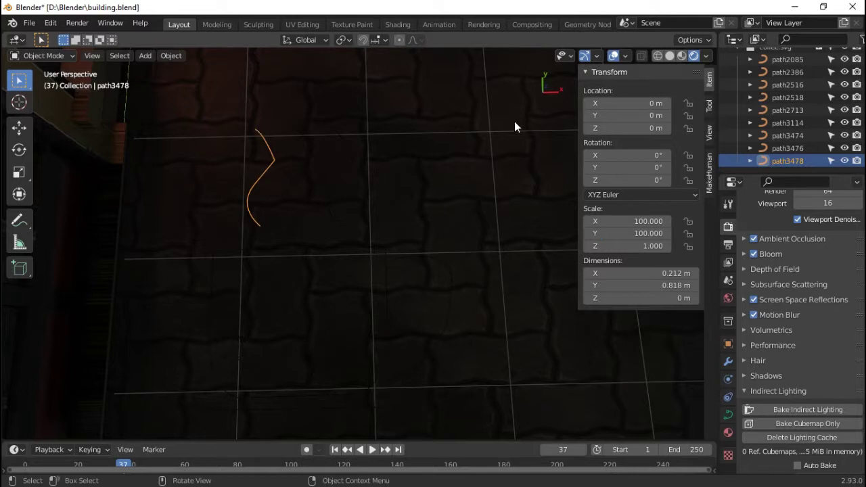
Step: Box-select all the imported coffee cup paths in the Outliner
left_click_drag(514, 126, 184, 450)
middle_click_drag(417, 390, 304, 257)
left_click(170, 55)
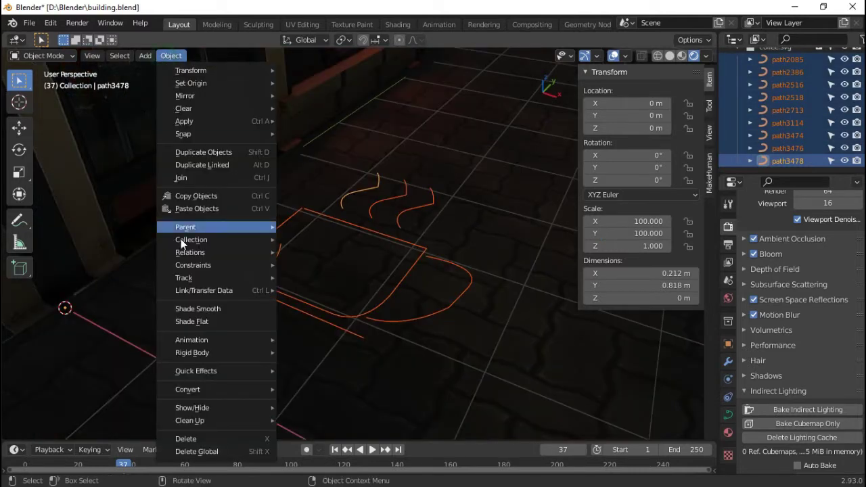
mouse_move(249, 292)
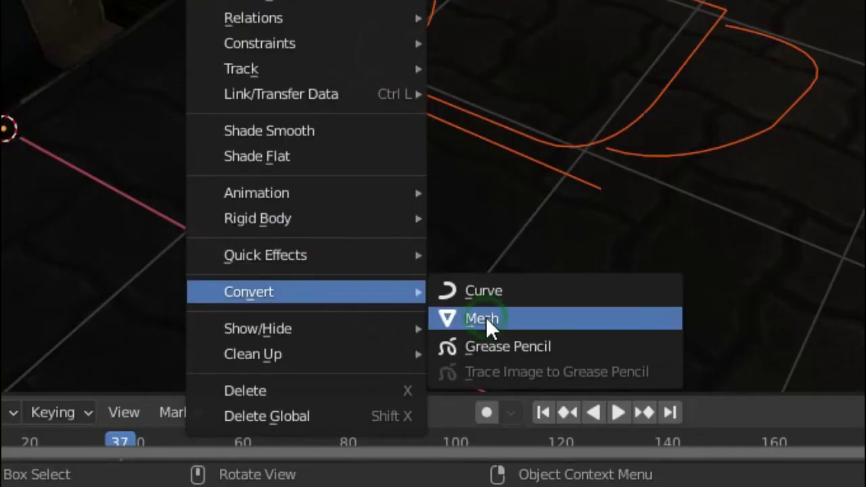
Step: Convert the cup and steam curves to meshes and join them with Ctrl+J
left_click(486, 320)
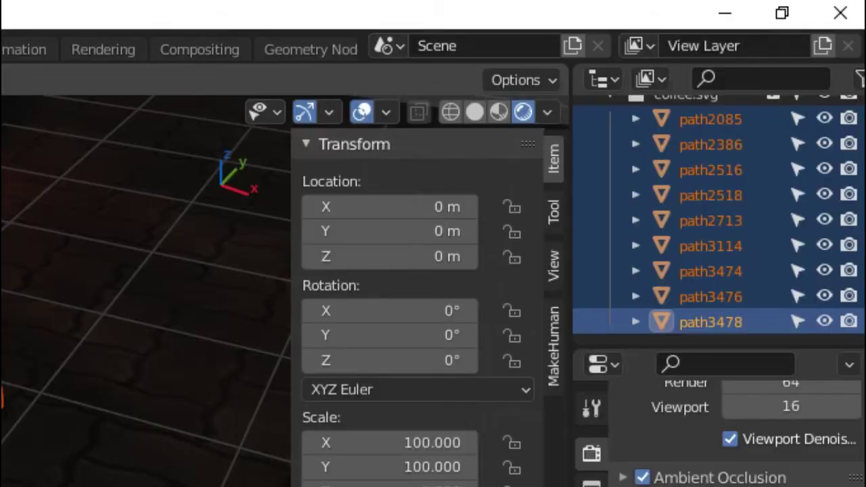
key("ctrl+j")
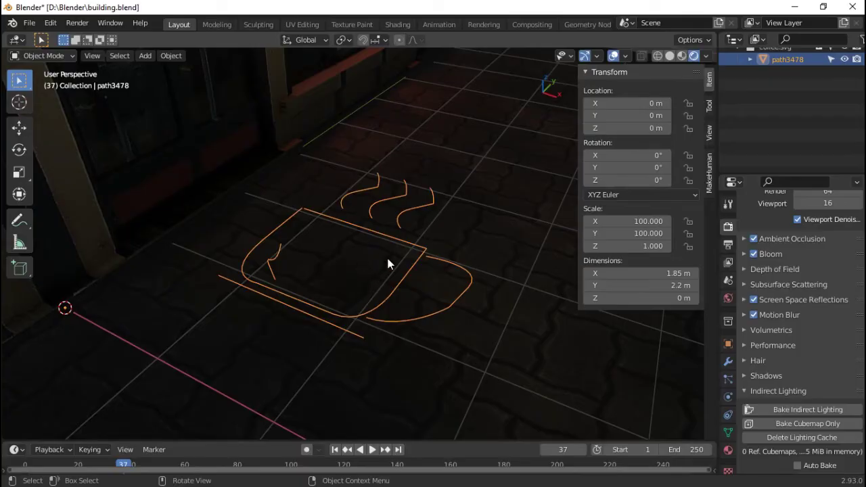
right_click(388, 248)
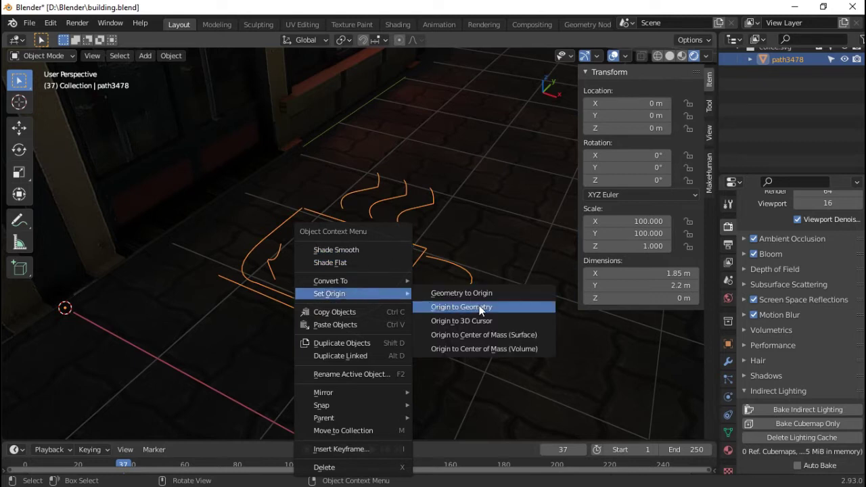
Step: Set the cup's origin to its geometry and extrude the outline along Z
mouse_move(330, 293)
left_click(483, 310)
key("e")
key("z")
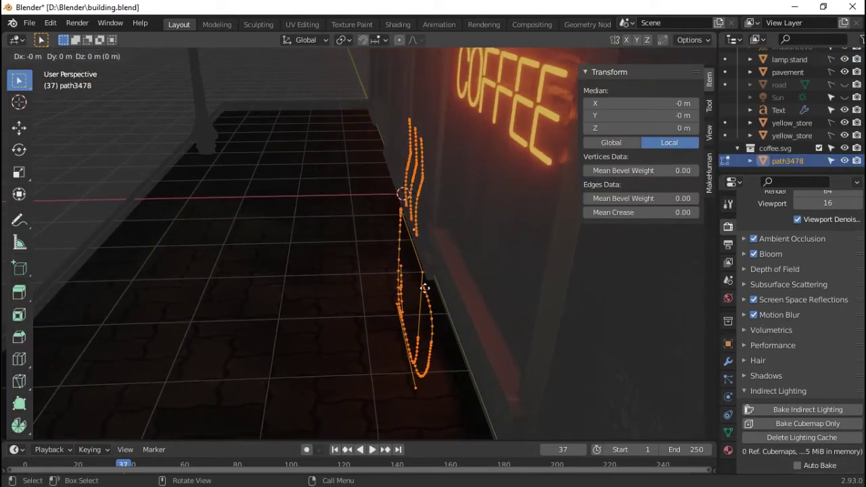
left_click(407, 290)
middle_click_drag(408, 290, 460, 266)
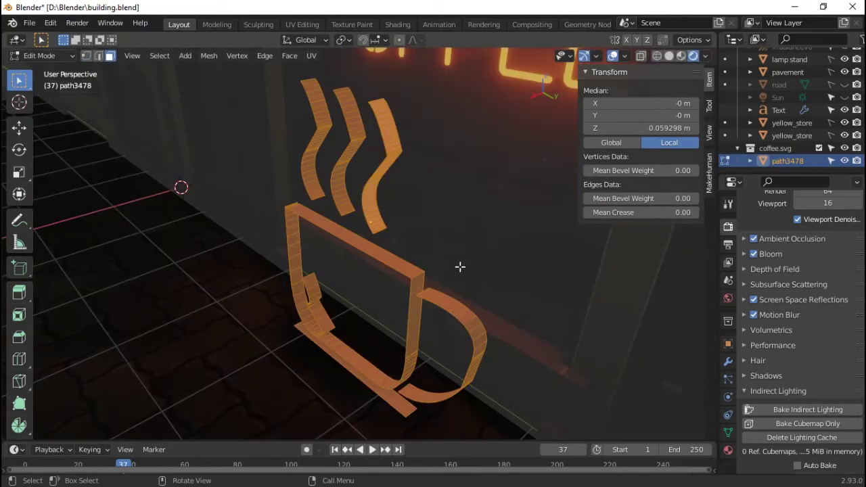
Step: Solidify the cup faces with a thickness of 0.0001
key("ctrl+f")
left_click(412, 318)
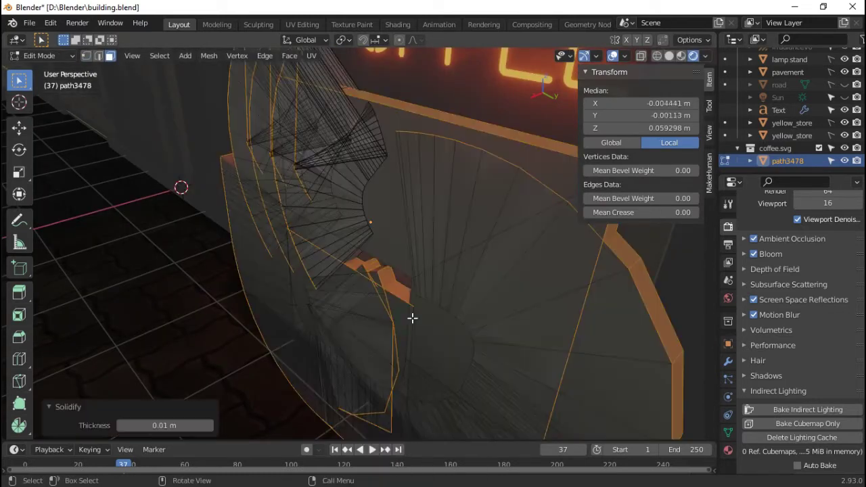
mouse_move(379, 329)
middle_mouse_down()
mouse_move(410, 323)
mouse_move(278, 412)
middle_mouse_up()
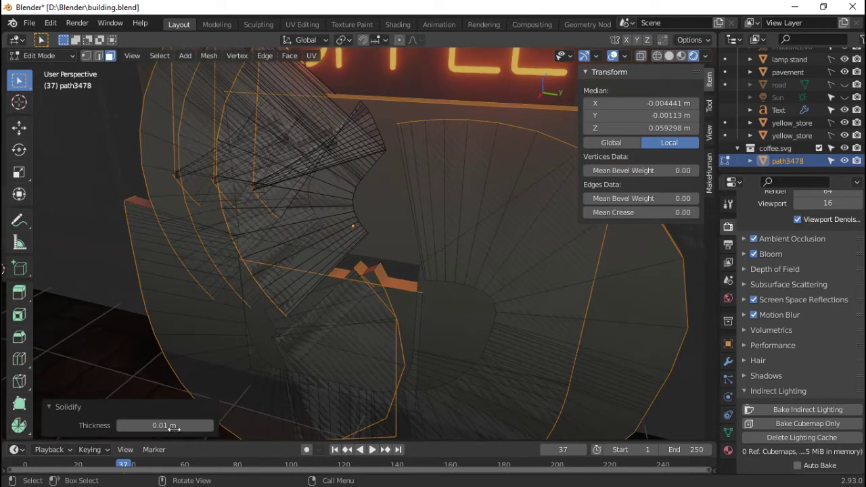
type("0.0001")
key("Return")
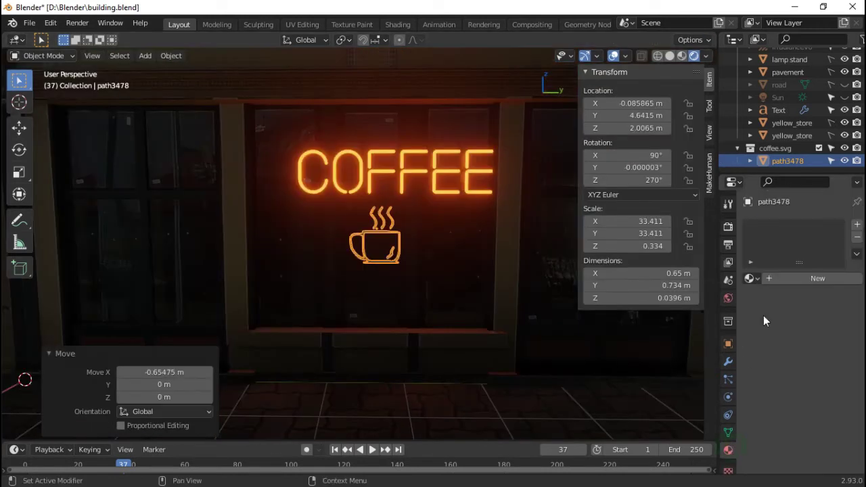
Step: Assign the existing Neon Light material to the coffee cup
left_click(749, 278)
scroll(687, 414, "down", 1)
scroll(687, 405, "down", 3)
left_click(683, 382)
Step: Shift the cup sideways along the X axis under the COFFEE text, then undo the last change
mouse_move(389, 253)
middle_mouse_down()
mouse_move(407, 295)
mouse_move(531, 285)
mouse_move(473, 296)
middle_mouse_up()
key("g")
key("x")
left_click(411, 292)
key("ctrl+z")
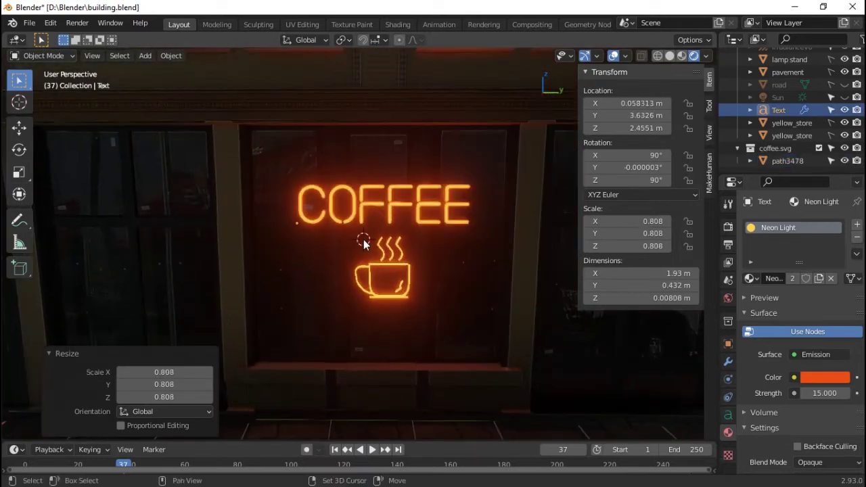
Step: Add a Bezier curve and slide it along X into place
key("shift+a")
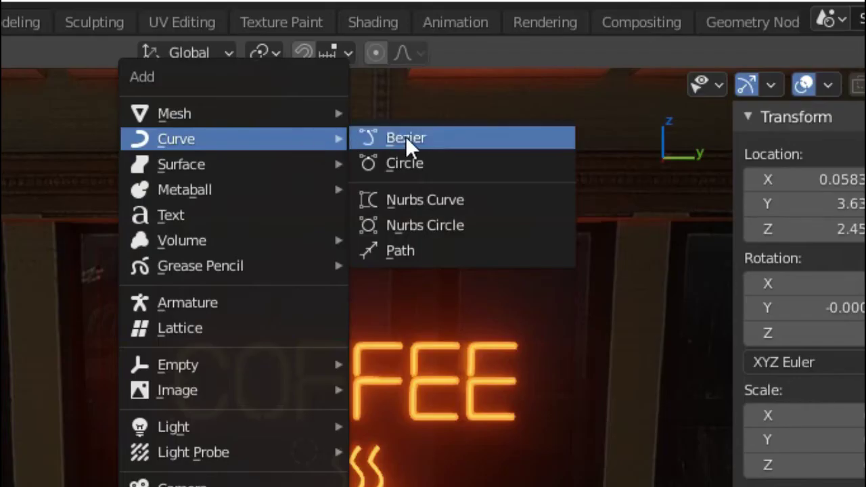
left_click(408, 84)
key("g")
key("x")
left_click(476, 279)
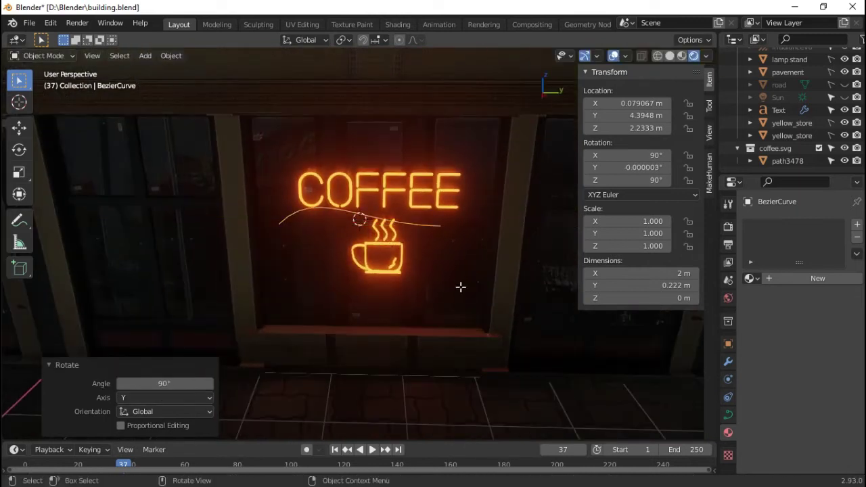
Step: In Edit Mode, move and rotate the curve's end control point to bend it into an arc
key("Tab")
scroll(419, 257, "up", 3)
left_click(178, 203)
key("g")
left_click(455, 232)
key("r")
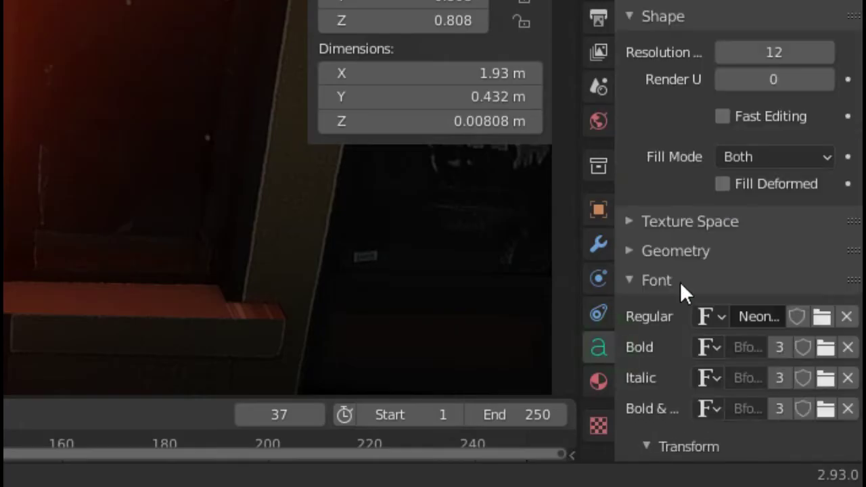
scroll(699, 280, "down", 8)
scroll(720, 251, "down", 3)
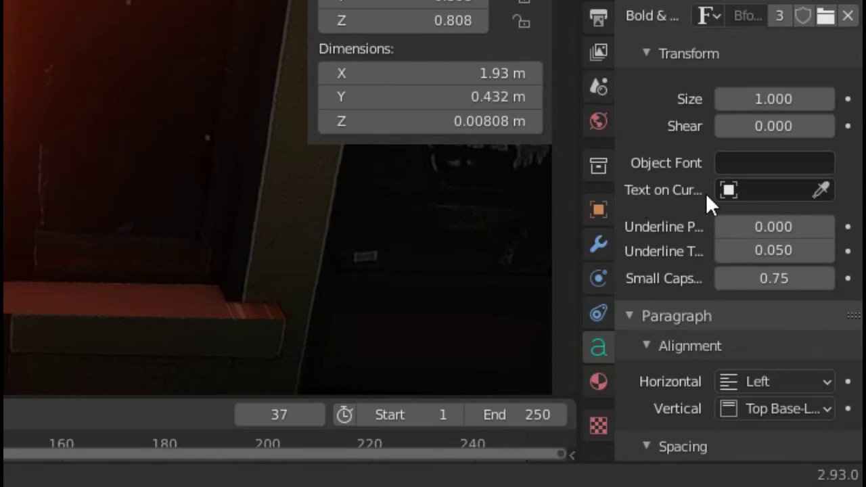
Step: Make the COFFEE text follow the BezierCurve arc and move it above the cup, keeping its size
left_click(820, 191)
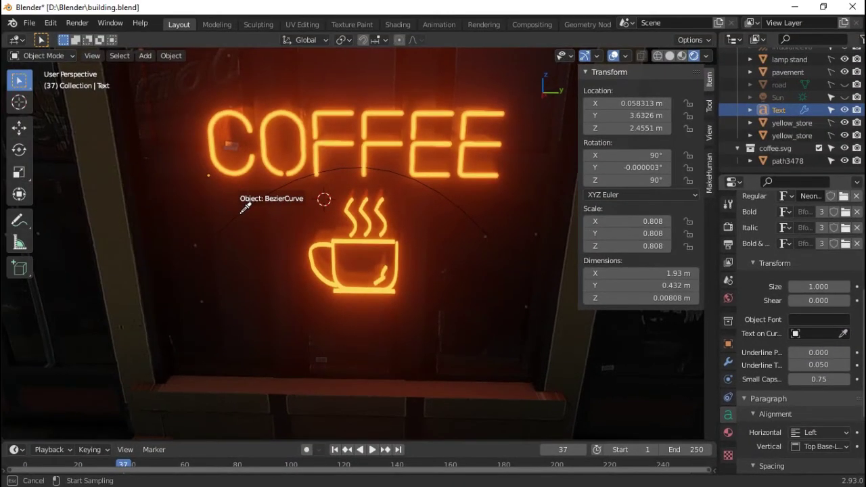
left_click(240, 213)
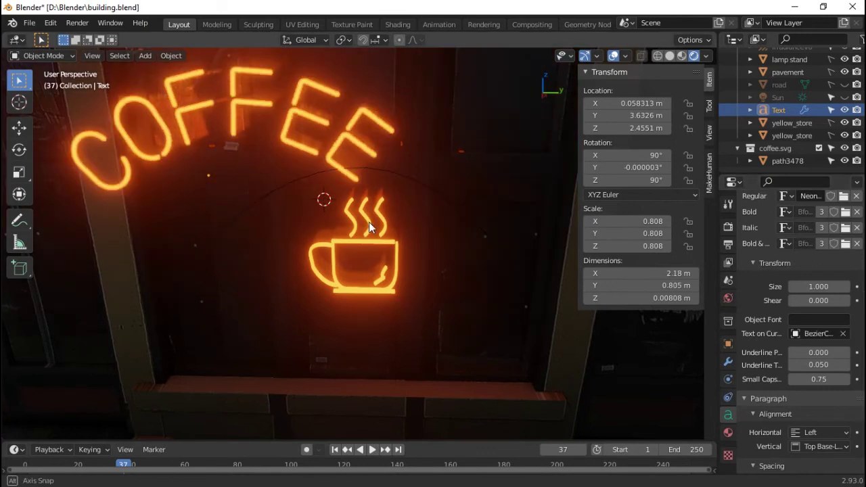
middle_click_drag(368, 221, 371, 211)
scroll(381, 197, "down", 5)
key("g")
left_click(465, 236)
key("s")
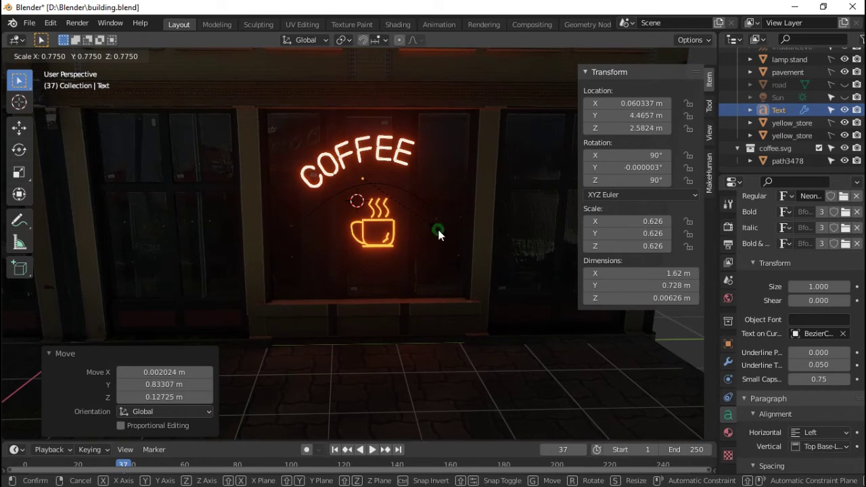
left_click(438, 230)
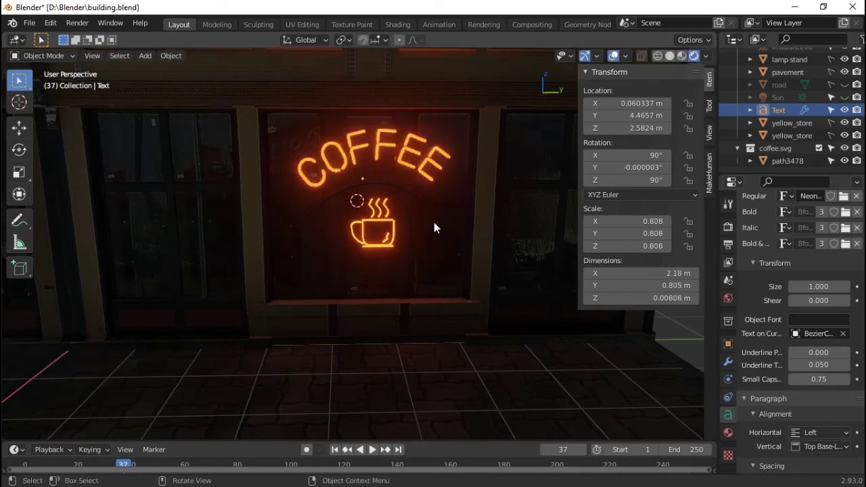
Step: Convert the arched COFFEE text to a mesh with Object > Convert > Mesh
left_click(169, 58)
left_click(300, 401)
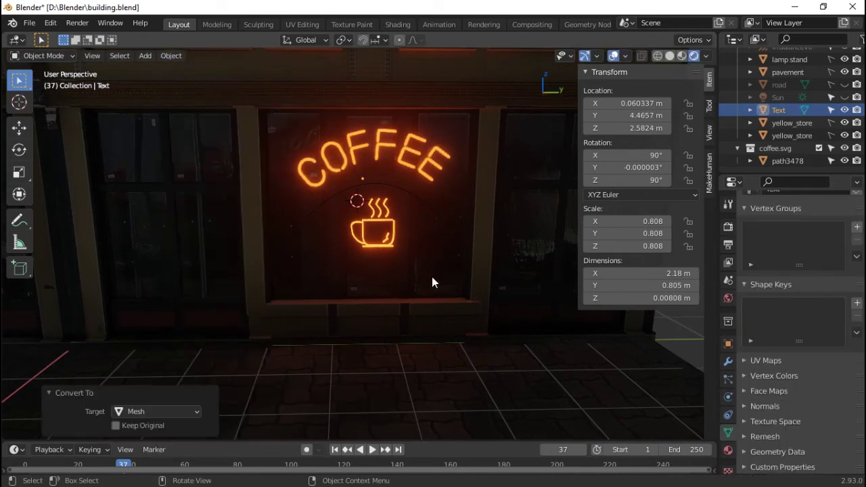
mouse_move(464, 274)
middle_mouse_down()
mouse_move(514, 313)
mouse_move(467, 325)
mouse_move(453, 301)
mouse_move(517, 315)
middle_mouse_up()
scroll(382, 274, "up", 2)
scroll(382, 274, "up", 2)
scroll(474, 323, "down", 2)
scroll(465, 322, "down", 2)
Step: Orbit to an angled view of the storefront
mouse_move(452, 282)
middle_mouse_down()
mouse_move(444, 267)
mouse_move(372, 302)
mouse_move(499, 329)
mouse_move(541, 321)
mouse_move(543, 310)
middle_mouse_up()
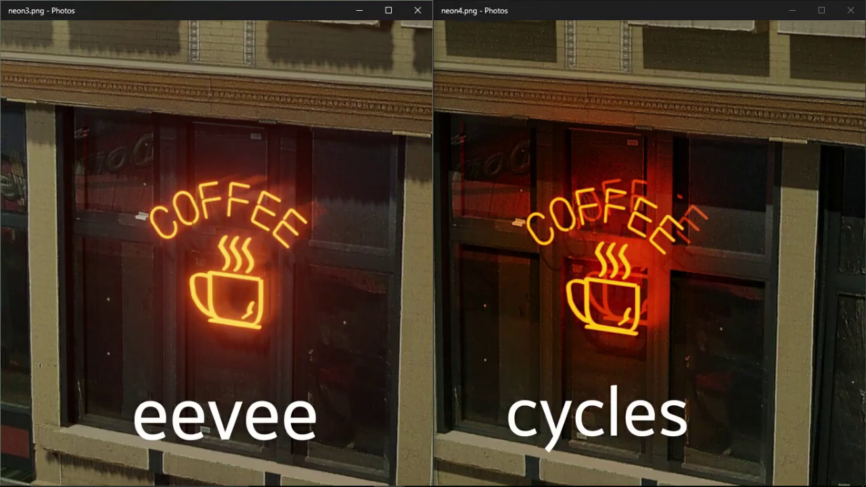